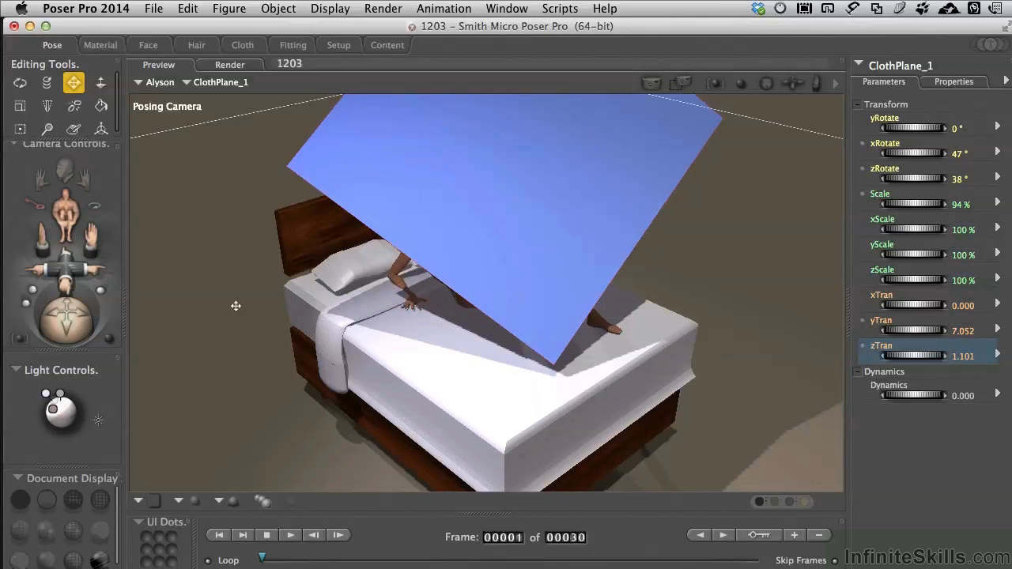
Calculate the Blanket simulation's cloth drape over 40 drape frames and clear the draped result after viewing it
{"action": "mouse_move", "coordinate": [75, 329]}
{"action": "left_mouse_down"}
{"action": "mouse_move", "coordinate": [28, 312]}
{"action": "mouse_move", "coordinate": [52, 323]}
{"action": "mouse_move", "coordinate": [39, 317]}
{"action": "mouse_move", "coordinate": [110, 315]}
{"action": "mouse_move", "coordinate": [55, 323]}
{"action": "mouse_move", "coordinate": [79, 320]}
{"action": "left_mouse_up"}
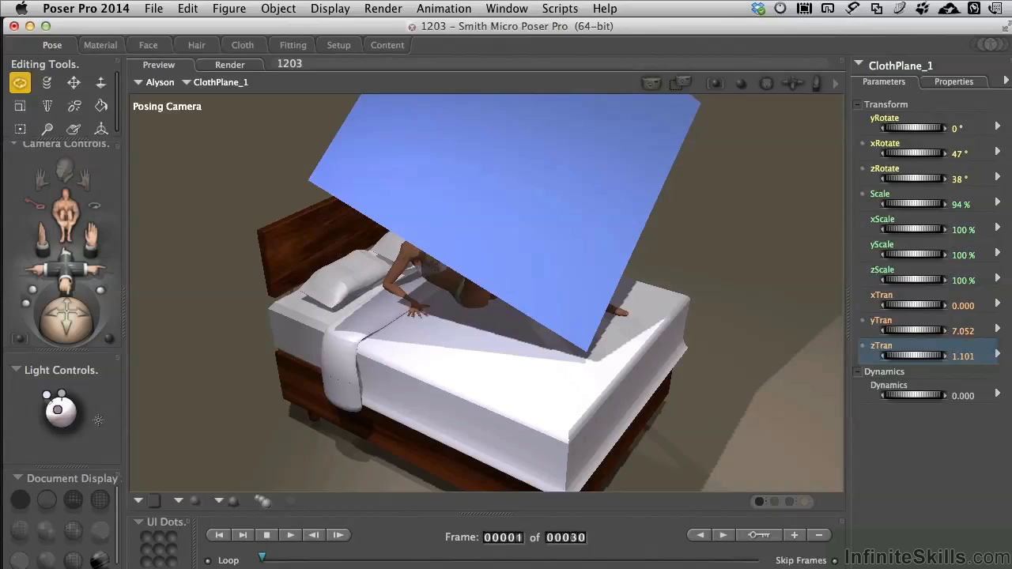
{"action": "left_click", "coordinate": [73, 82]}
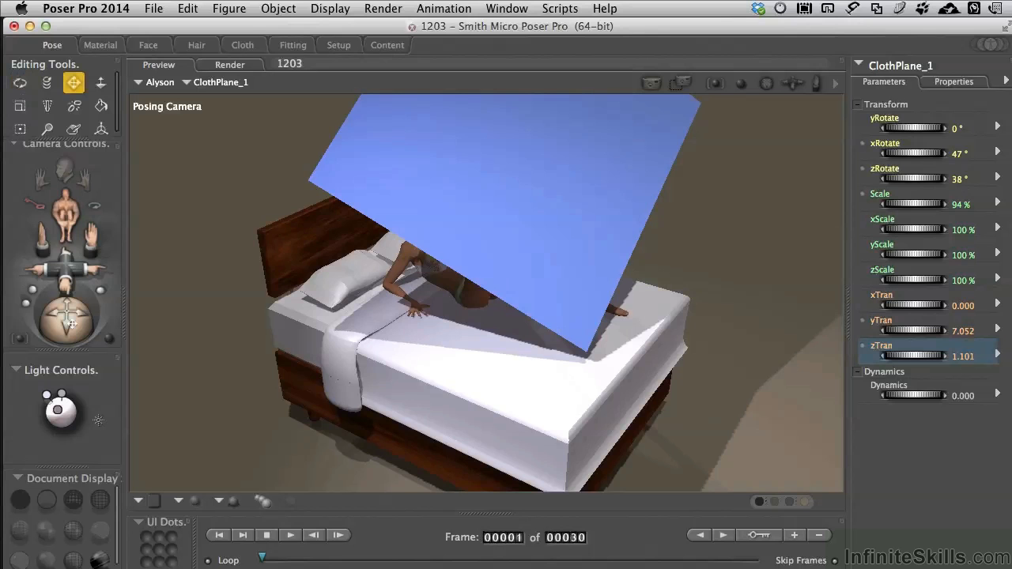
{"action": "left_click", "coordinate": [241, 45]}
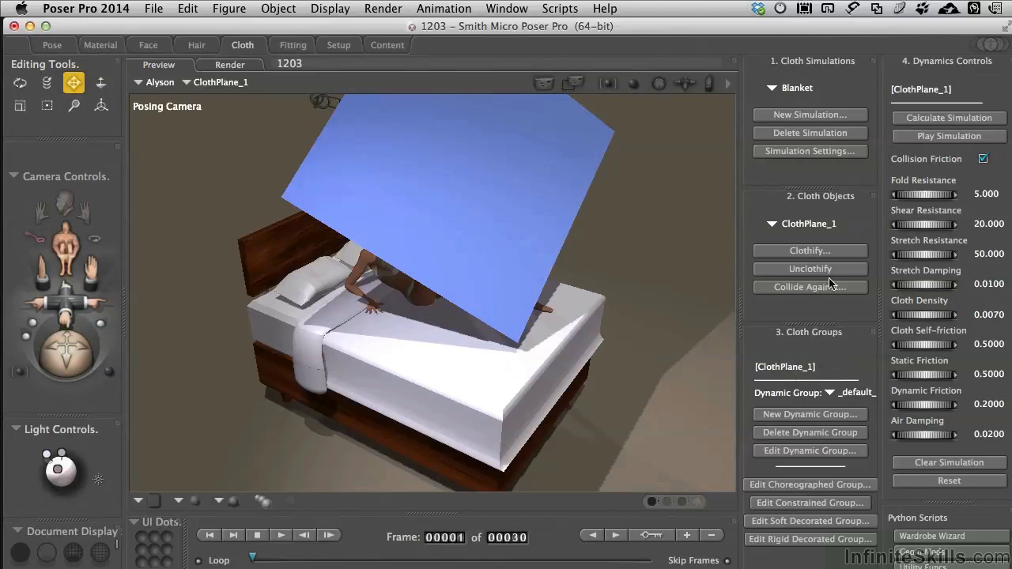
{"action": "left_click", "coordinate": [784, 153]}
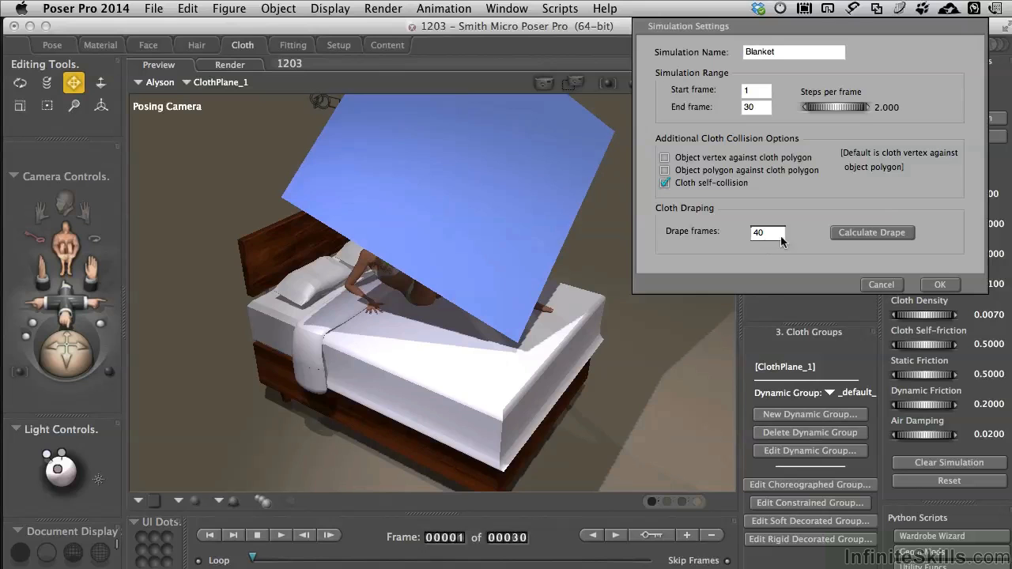
{"action": "left_click", "coordinate": [871, 232]}
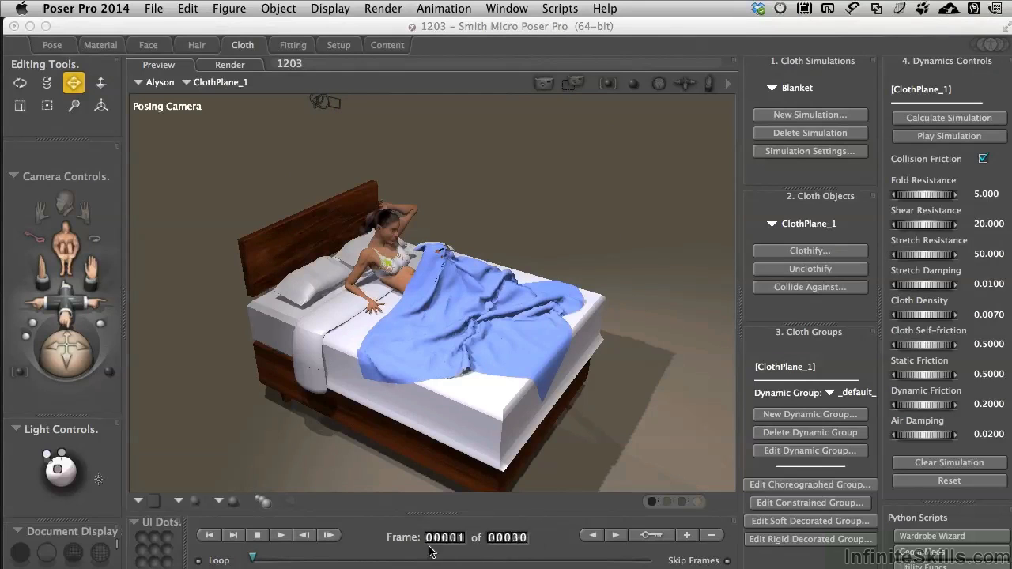
{"action": "left_click_drag", "start_coordinate": [70, 365], "coordinate": [250, 311]}
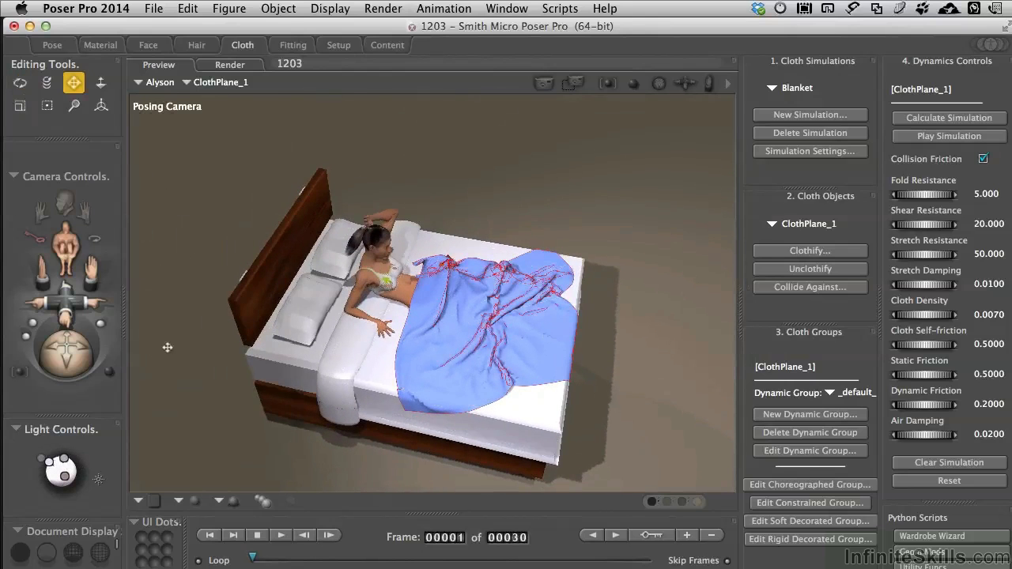
{"action": "left_click_drag", "start_coordinate": [71, 359], "coordinate": [240, 363]}
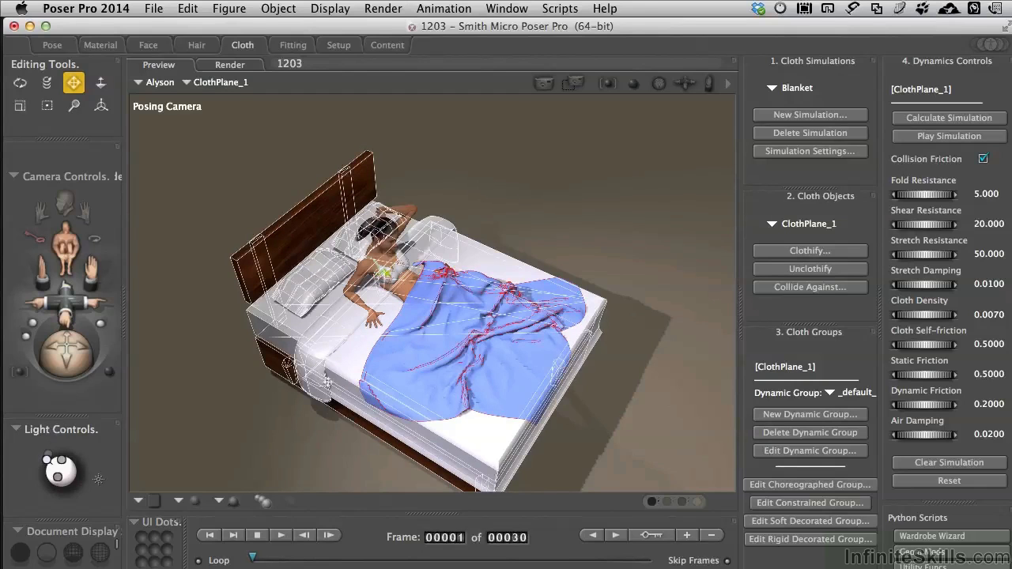
{"action": "left_click_drag", "start_coordinate": [326, 383], "coordinate": [327, 383]}
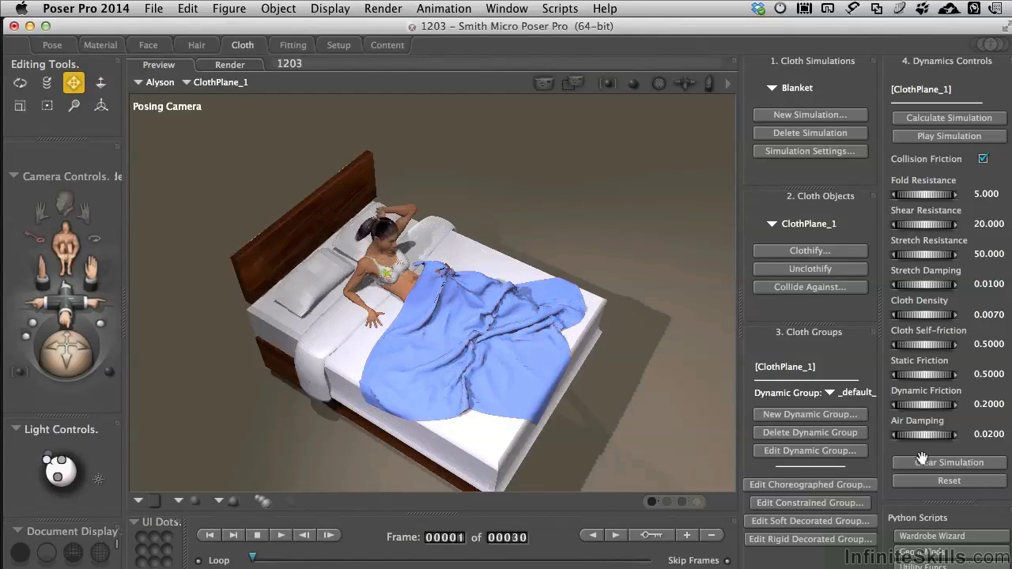
{"action": "left_click", "coordinate": [950, 464]}
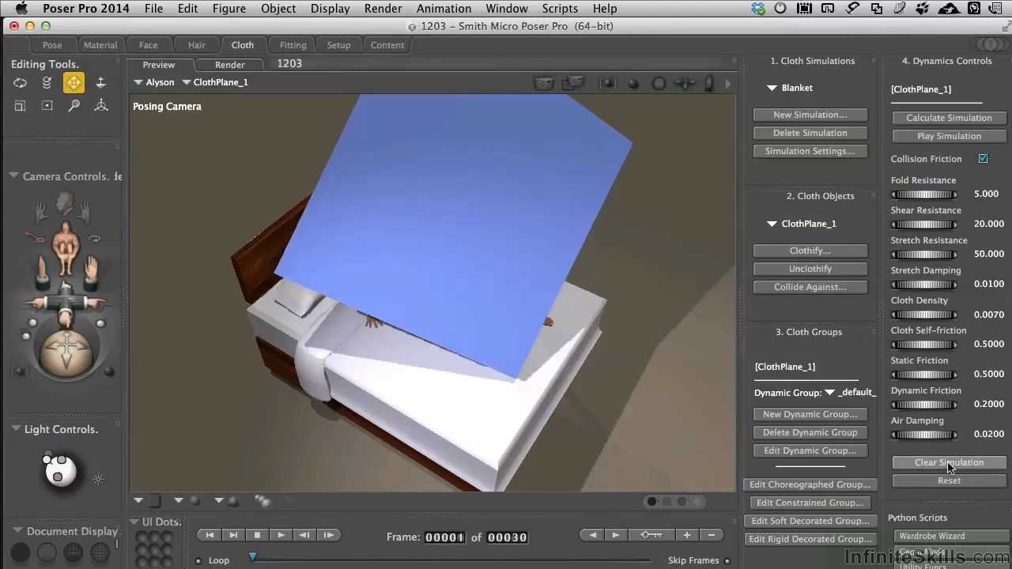
Add a wave deformer to the blue cloth plane above the bed
{"action": "mouse_move", "coordinate": [73, 363]}
{"action": "left_mouse_down"}
{"action": "mouse_move", "coordinate": [66, 340]}
{"action": "mouse_move", "coordinate": [68, 360]}
{"action": "left_mouse_up"}
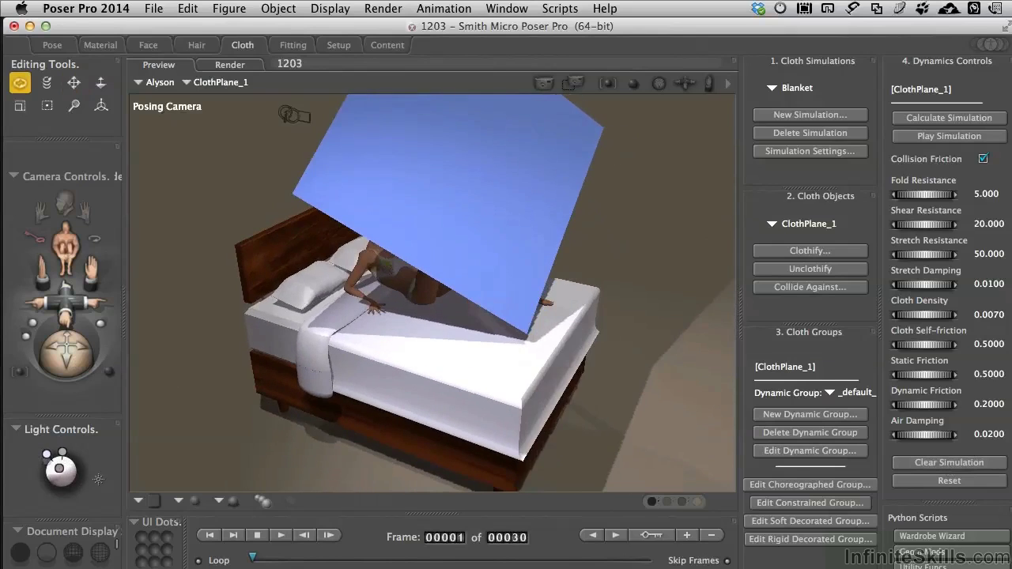
{"action": "left_click", "coordinate": [74, 83]}
{"action": "left_click", "coordinate": [279, 10]}
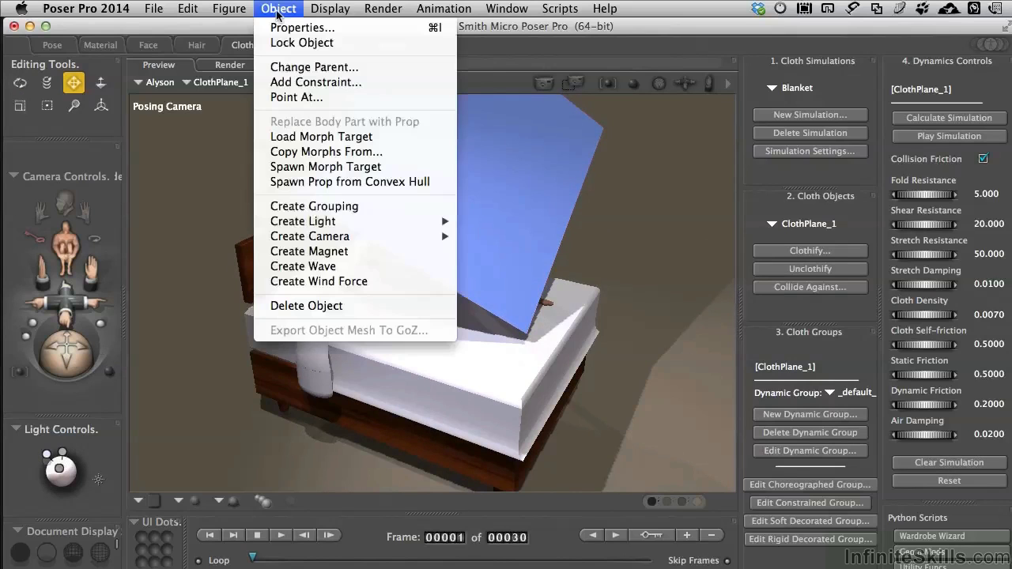
{"action": "left_click", "coordinate": [312, 267]}
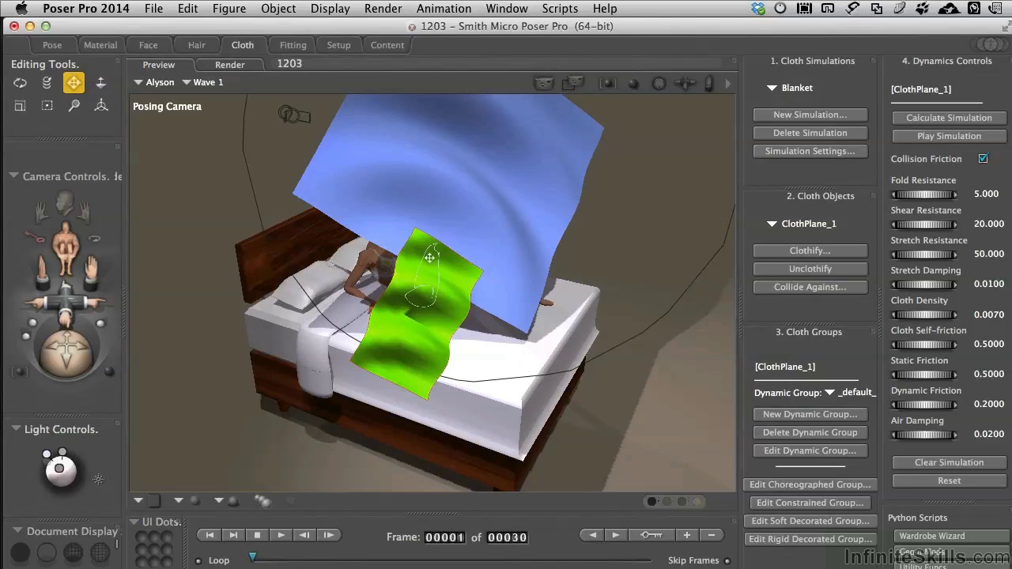
{"action": "left_click", "coordinate": [19, 83]}
{"action": "mouse_move", "coordinate": [67, 354]}
{"action": "left_mouse_down"}
{"action": "mouse_move", "coordinate": [92, 346]}
{"action": "mouse_move", "coordinate": [68, 361]}
{"action": "left_mouse_up"}
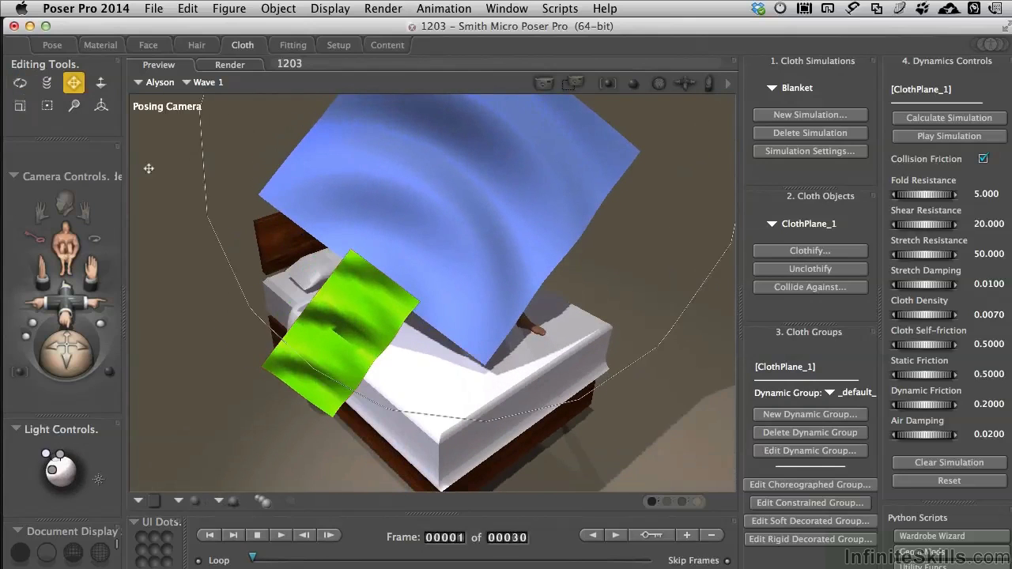
Review the wave deformer's properties and set its amplitude to 0.5
{"action": "left_click", "coordinate": [51, 45]}
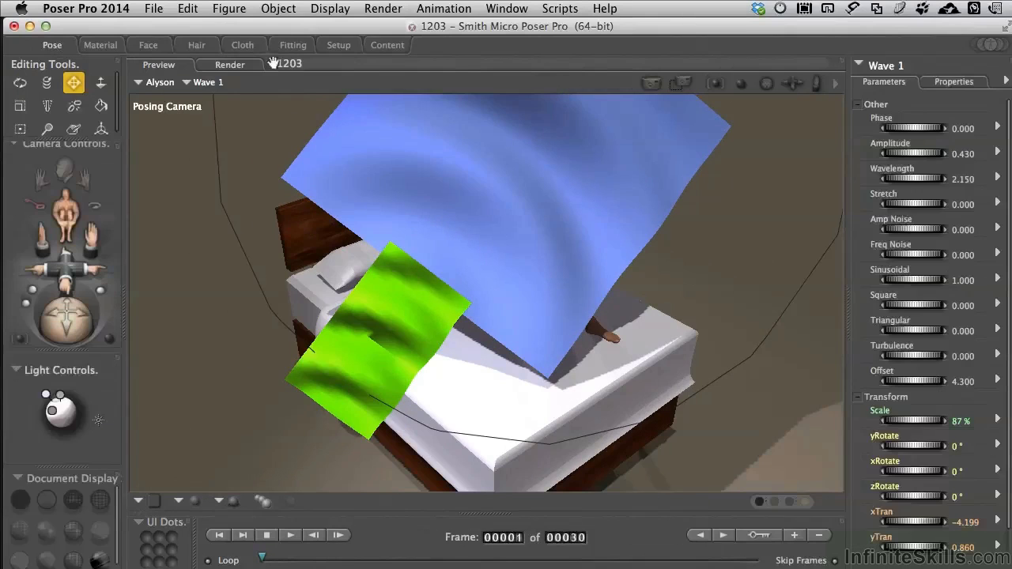
{"action": "left_click", "coordinate": [959, 81]}
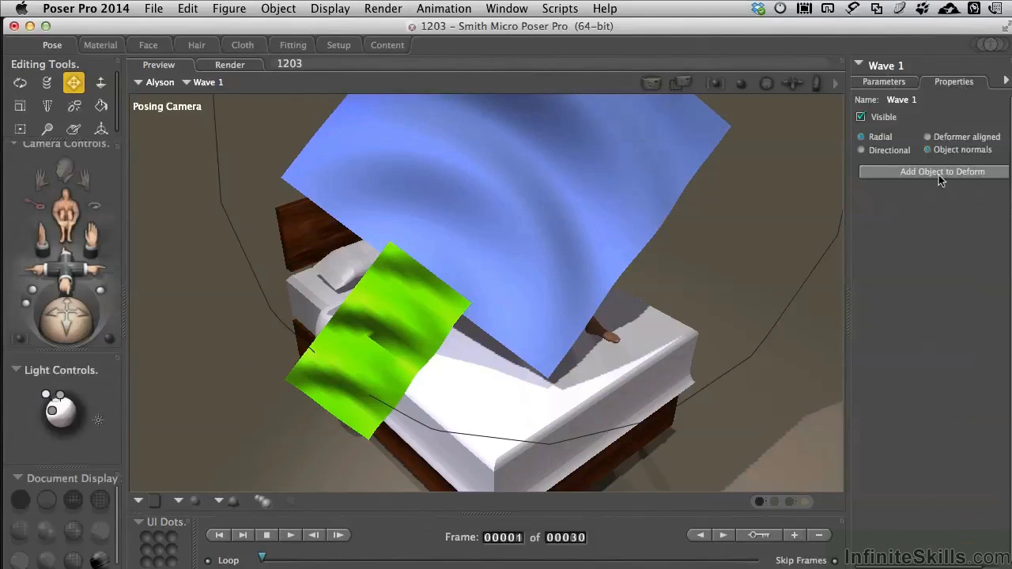
{"action": "left_click", "coordinate": [898, 84]}
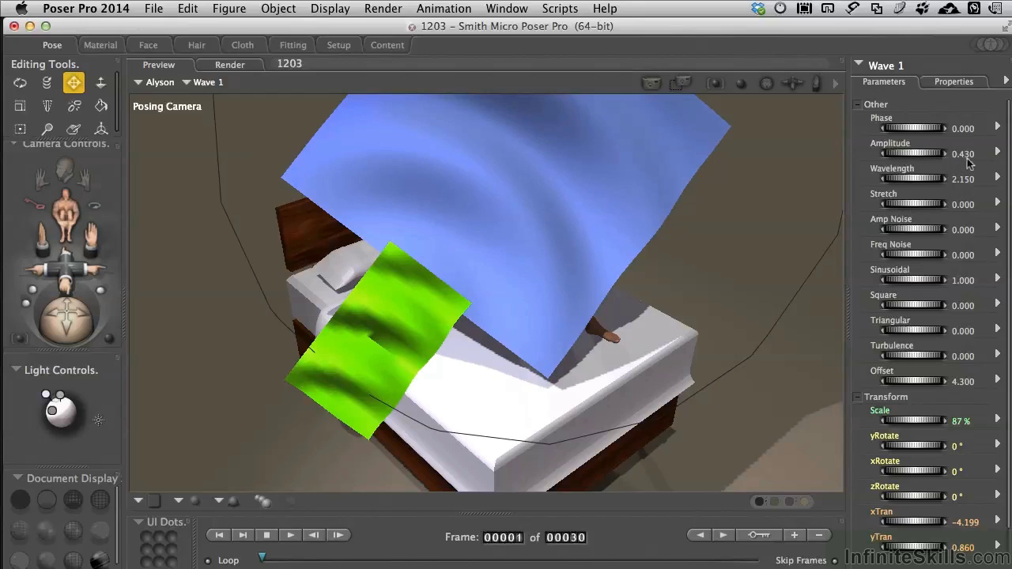
{"action": "left_click", "coordinate": [966, 155]}
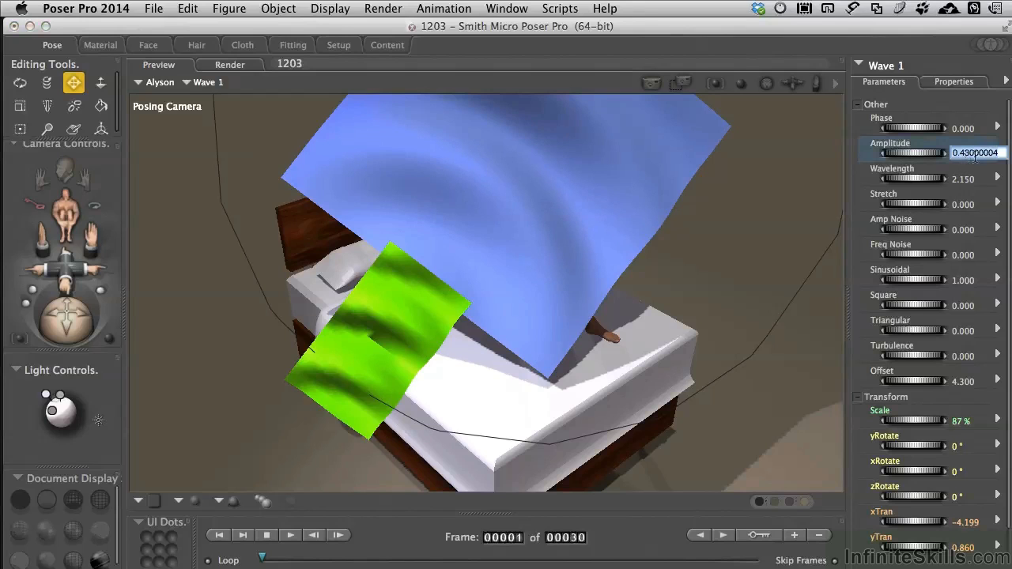
{"action": "type", "text": ".5"}
{"action": "key", "text": "Return"}
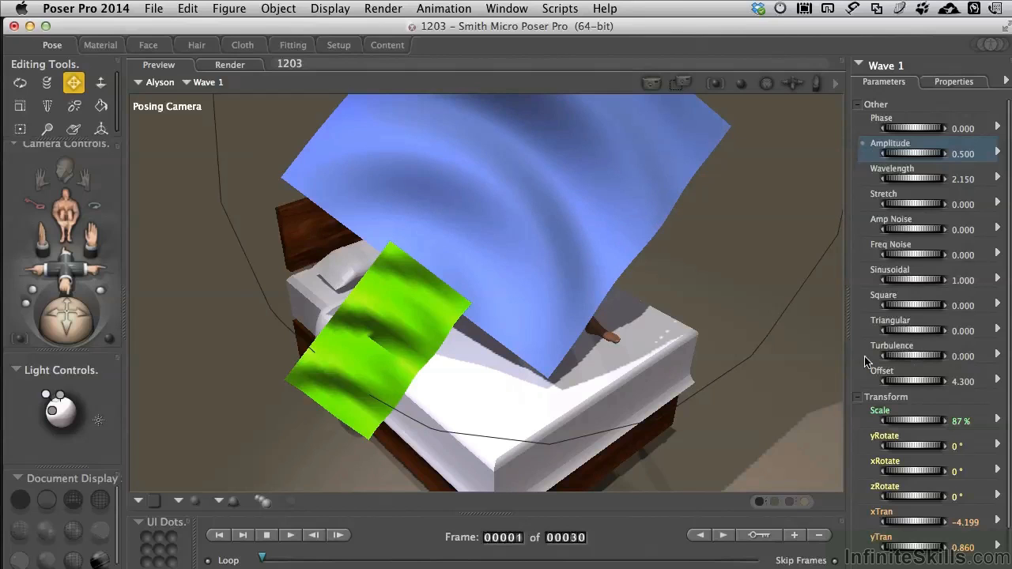
Calculate the Blanket simulation's drape over 40 drape frames with the wave-deformed cloth plane and inspect the folds
{"action": "mouse_move", "coordinate": [57, 322]}
{"action": "left_mouse_down"}
{"action": "mouse_move", "coordinate": [25, 296]}
{"action": "mouse_move", "coordinate": [60, 321]}
{"action": "left_mouse_up"}
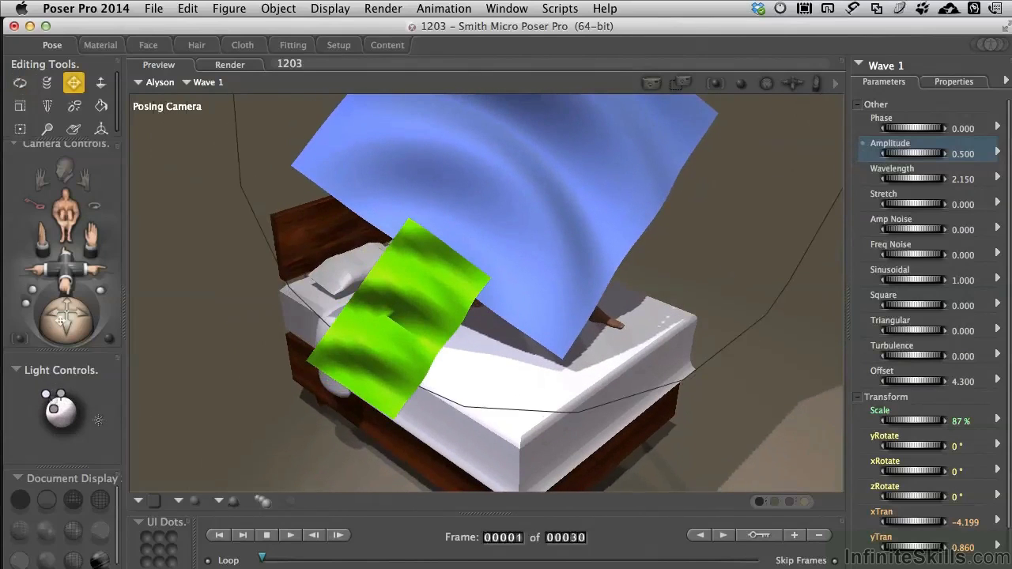
{"action": "left_click", "coordinate": [243, 45]}
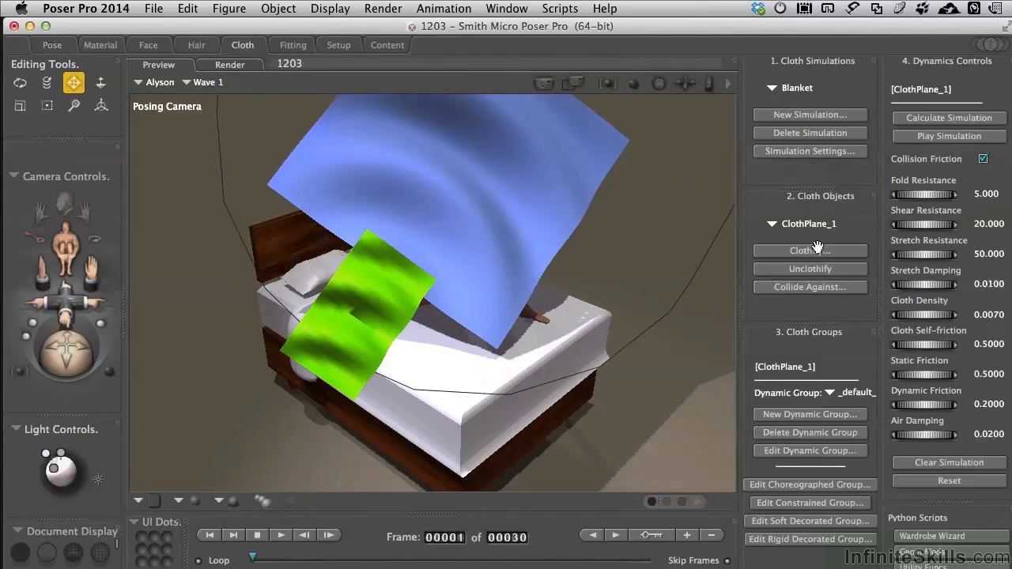
{"action": "left_click", "coordinate": [808, 151]}
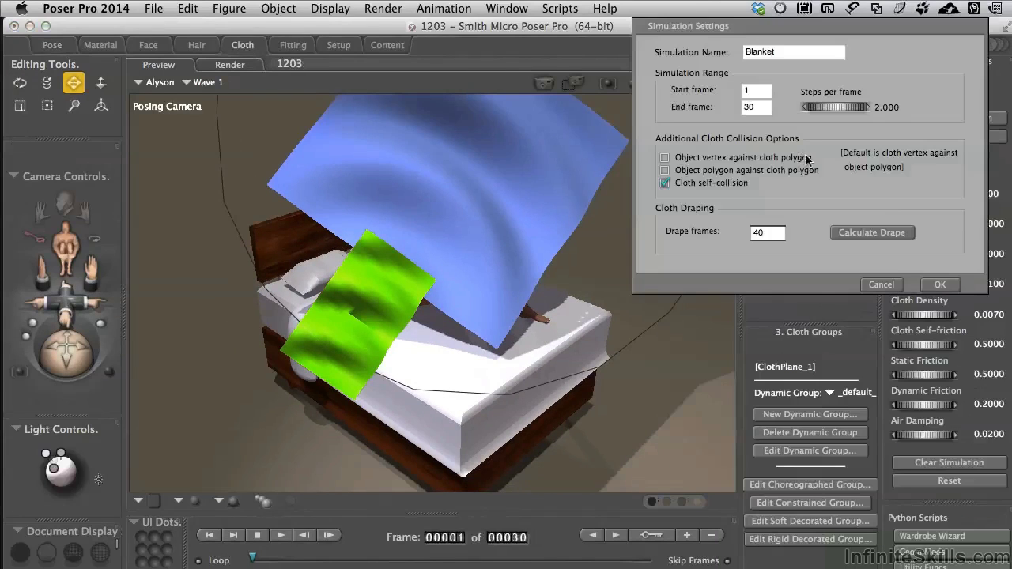
{"action": "left_click", "coordinate": [867, 232]}
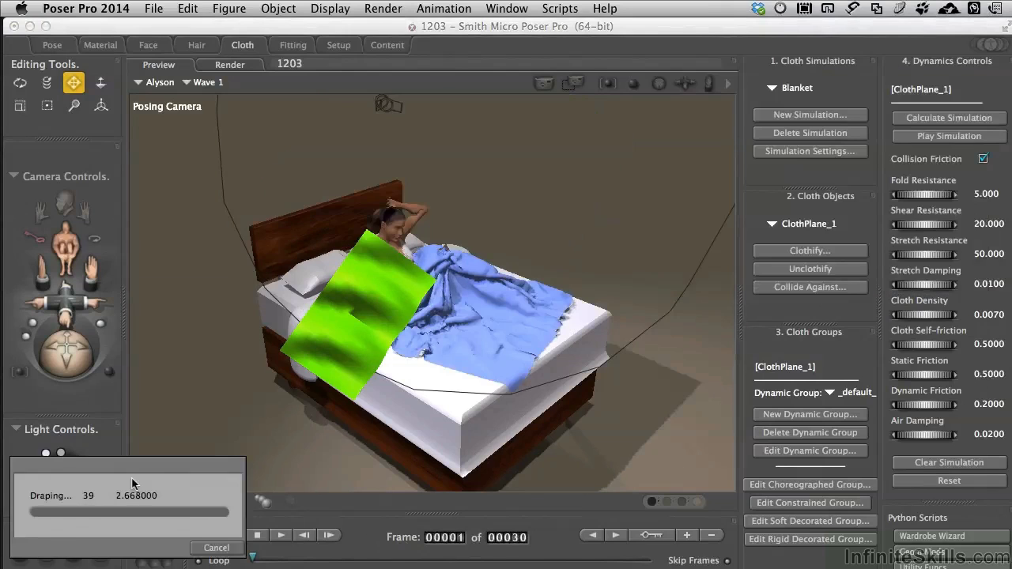
{"action": "mouse_move", "coordinate": [66, 351]}
{"action": "left_mouse_down"}
{"action": "mouse_move", "coordinate": [28, 352]}
{"action": "mouse_move", "coordinate": [87, 353]}
{"action": "mouse_move", "coordinate": [64, 348]}
{"action": "left_mouse_up"}
{"action": "key", "text": "shift+t"}
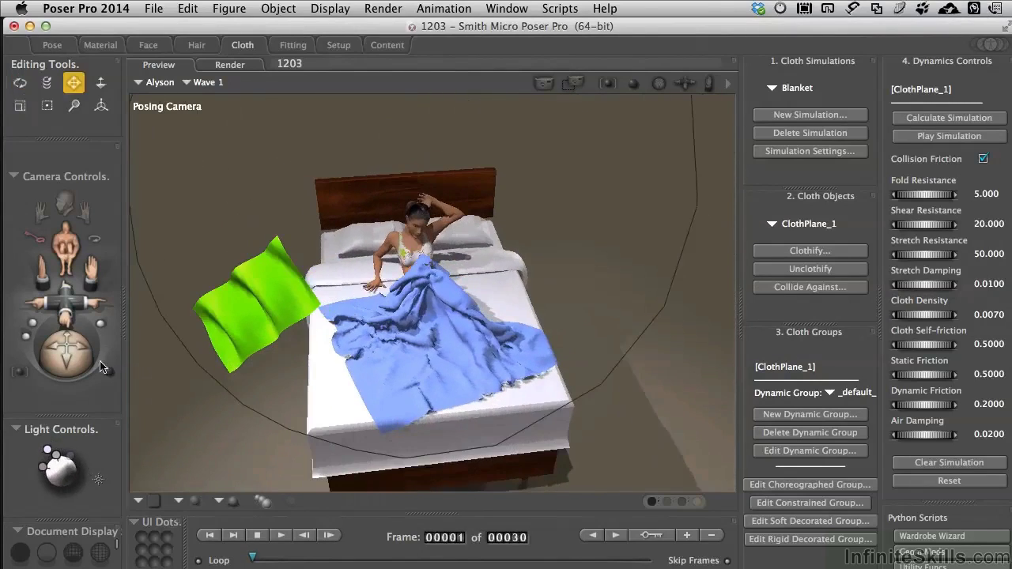
{"action": "left_click", "coordinate": [101, 366]}
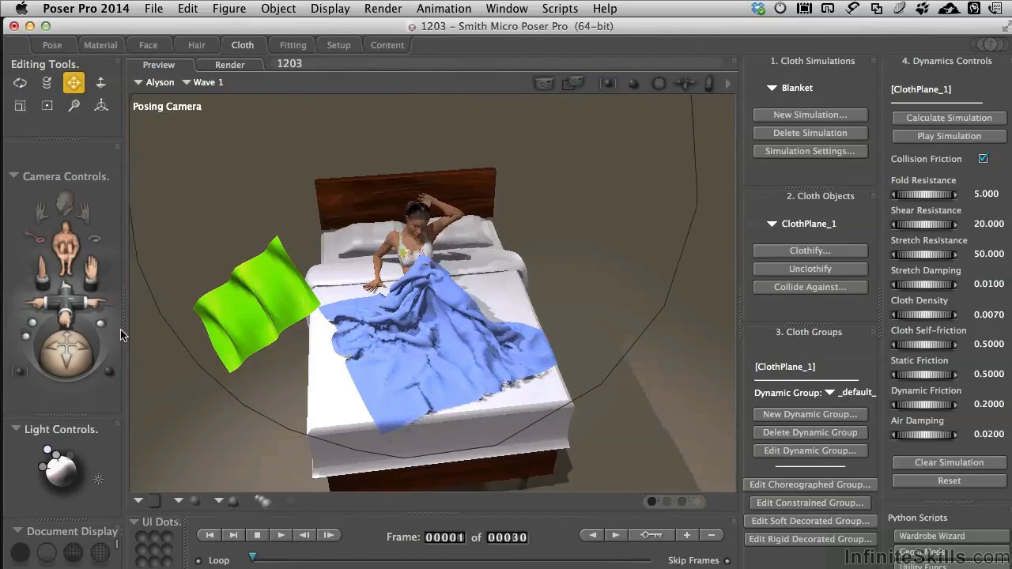